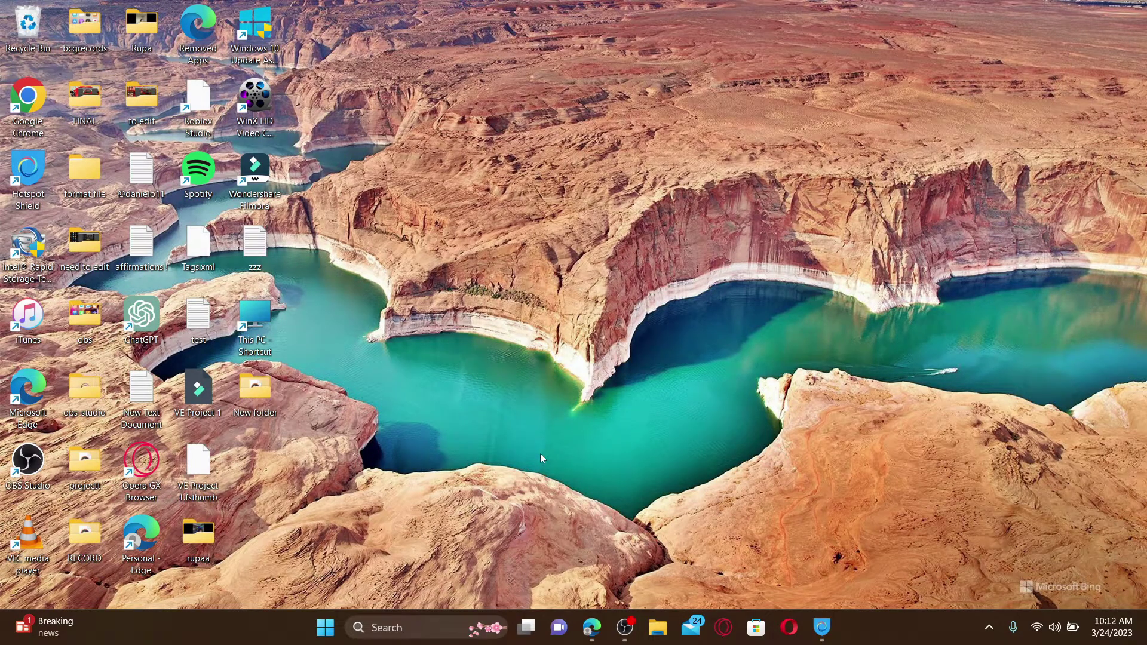
{"action": "left_click", "coordinate": [591, 627]}
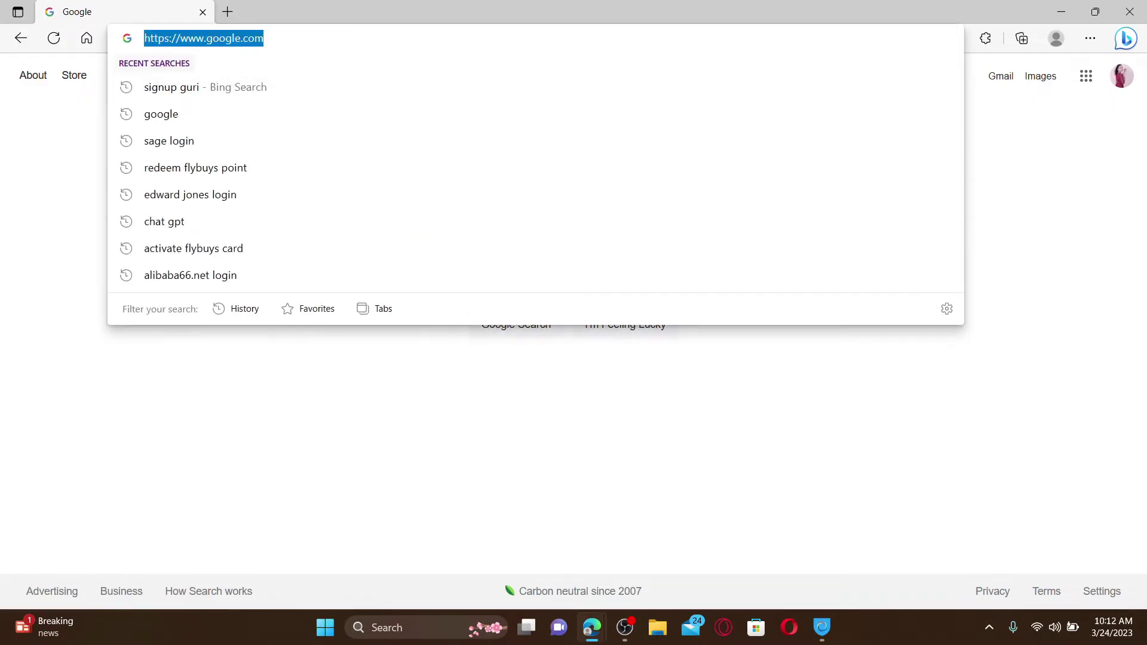
{"action": "type", "text": "www.clever.com"}
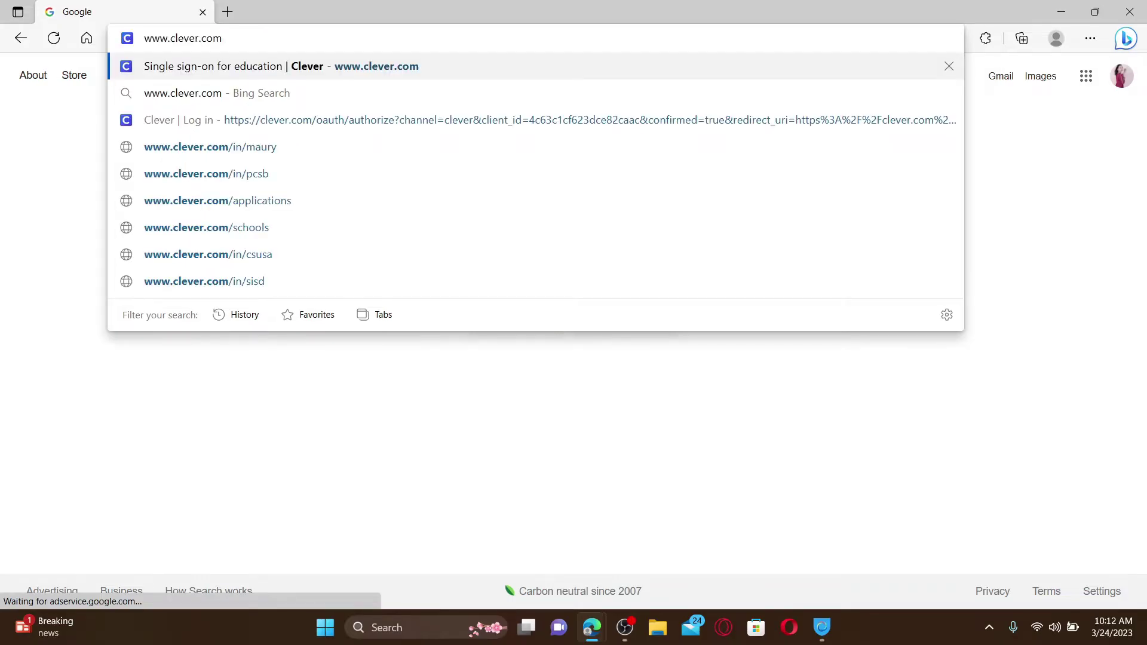
{"action": "key", "text": "Return"}
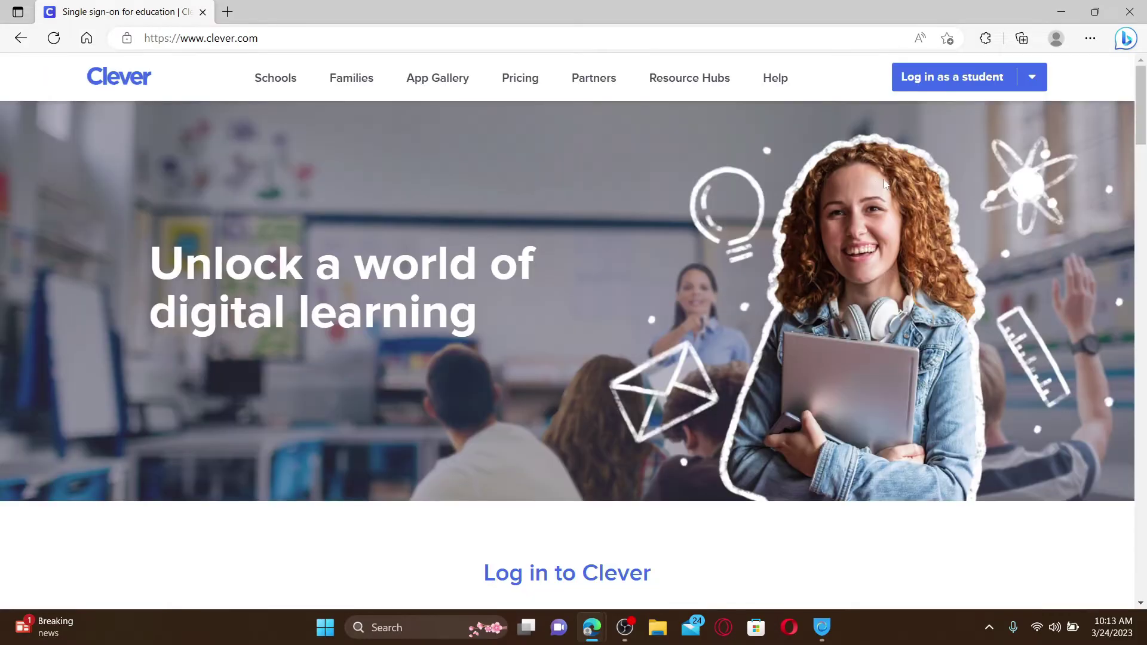
{"action": "left_click", "coordinate": [1033, 77]}
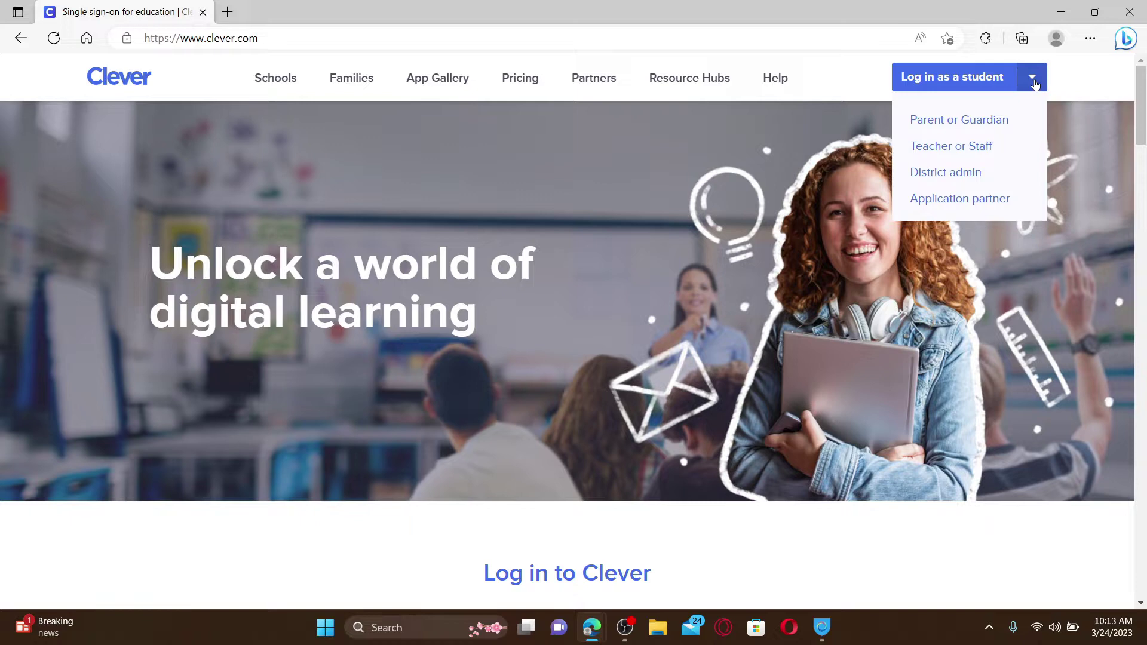
{"action": "left_click", "coordinate": [1033, 79]}
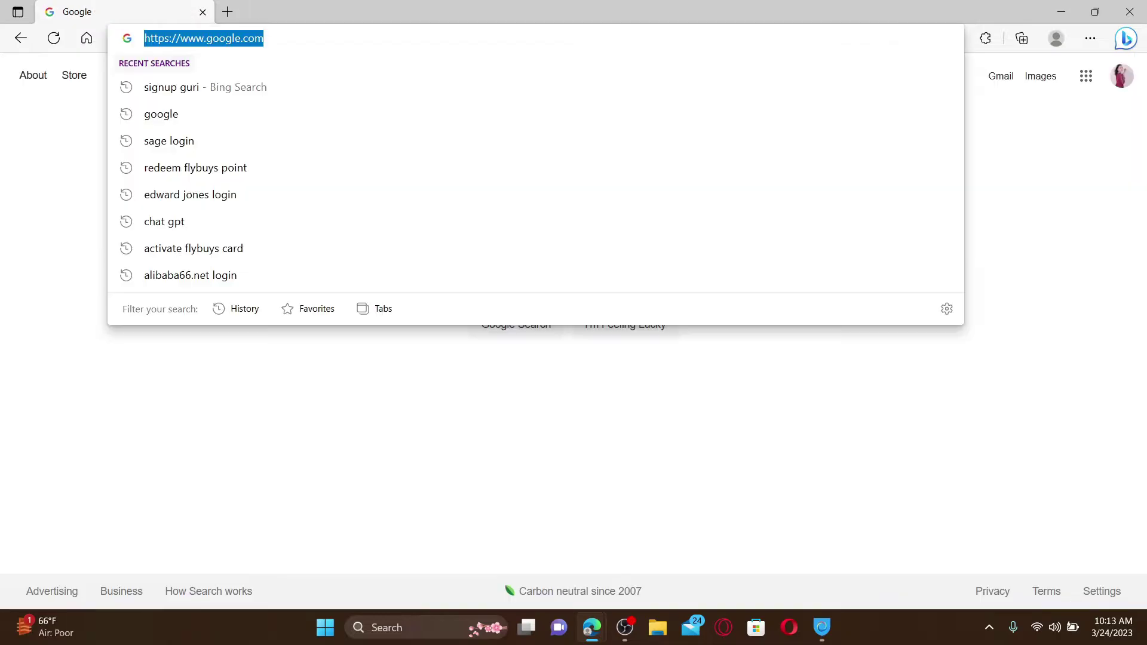
{"action": "type", "text": "www.clever.com"}
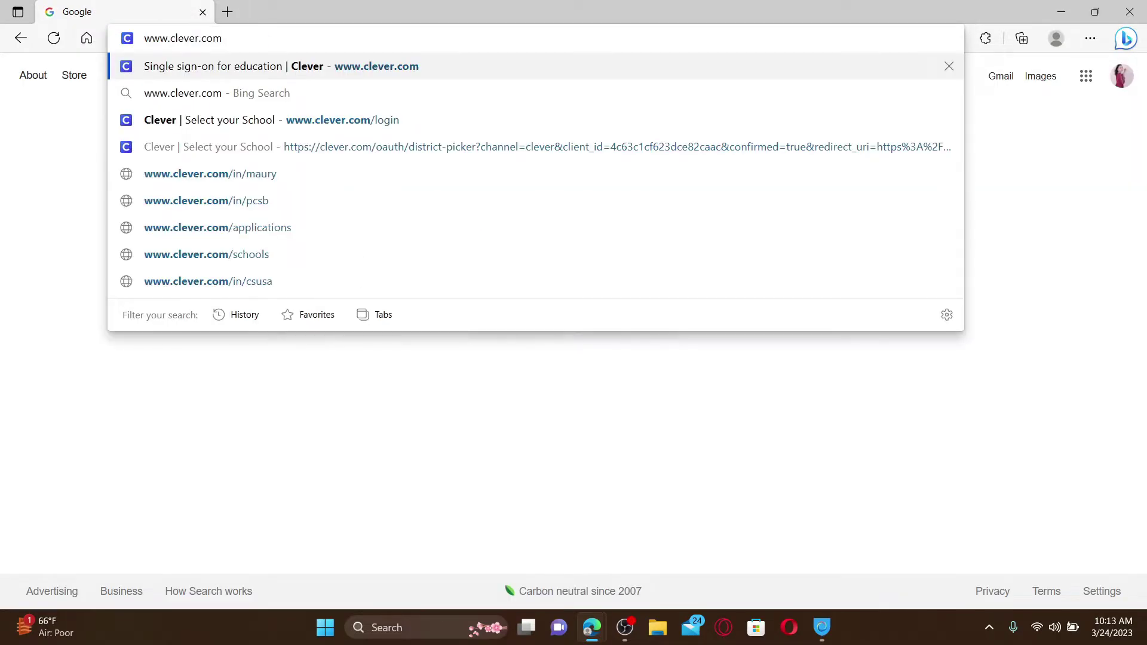
{"action": "type", "text": "/"}
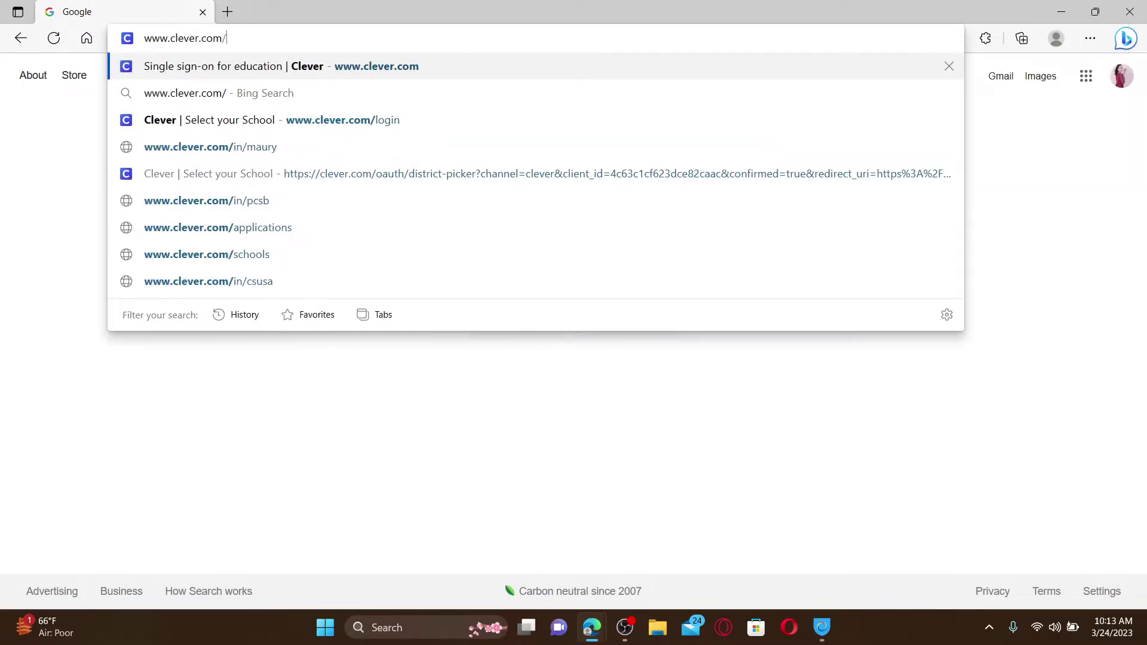
{"action": "type", "text": "login"}
{"action": "key", "text": "Return"}
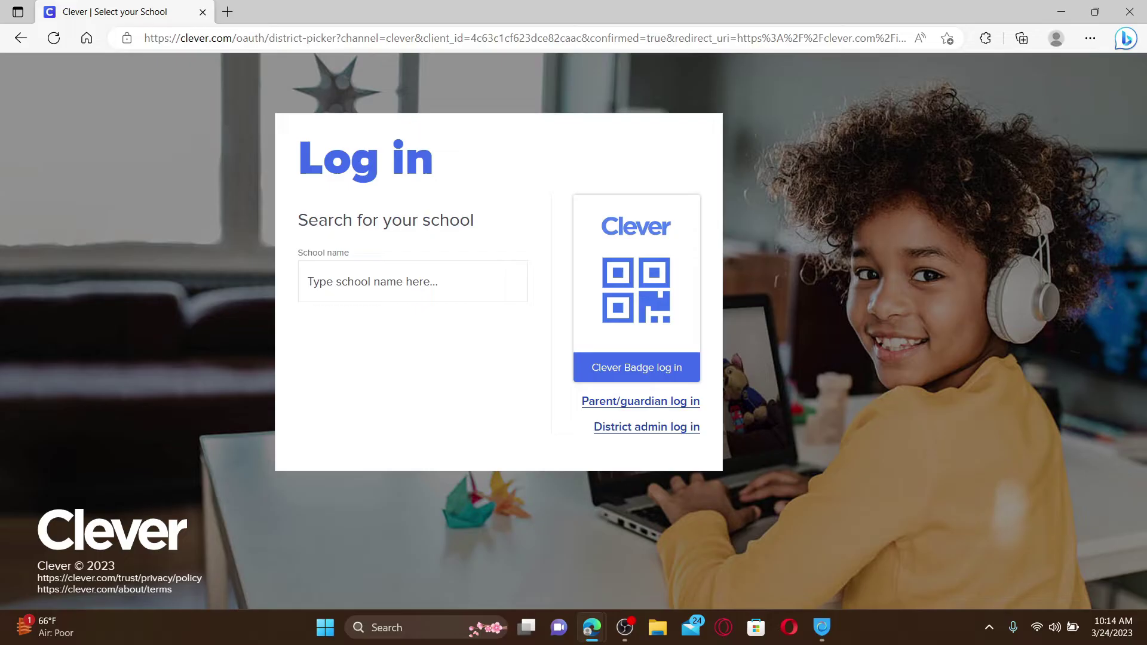
{"action": "left_click", "coordinate": [395, 281]}
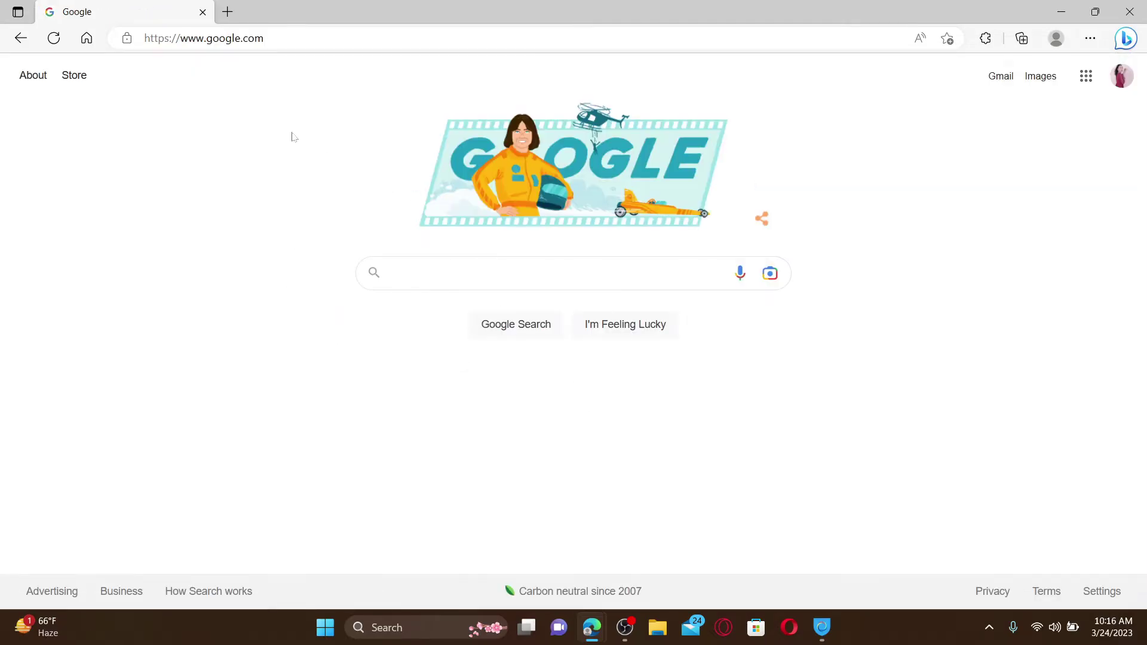
{"action": "key", "text": "ctrl+l"}
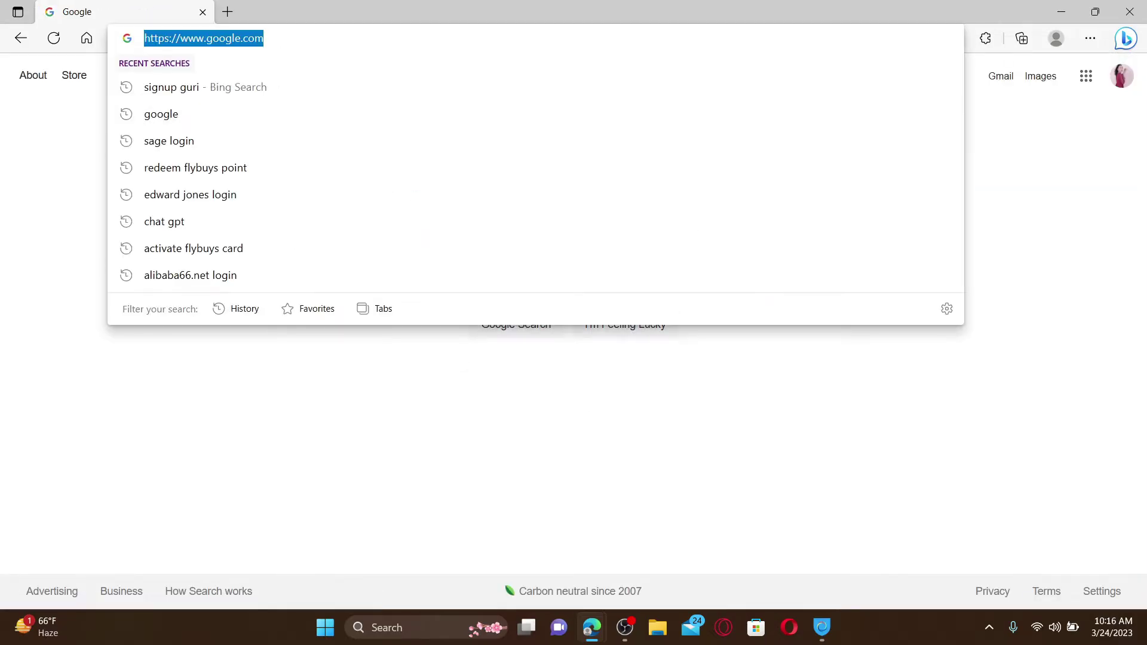
{"action": "type", "text": "www.clever.com"}
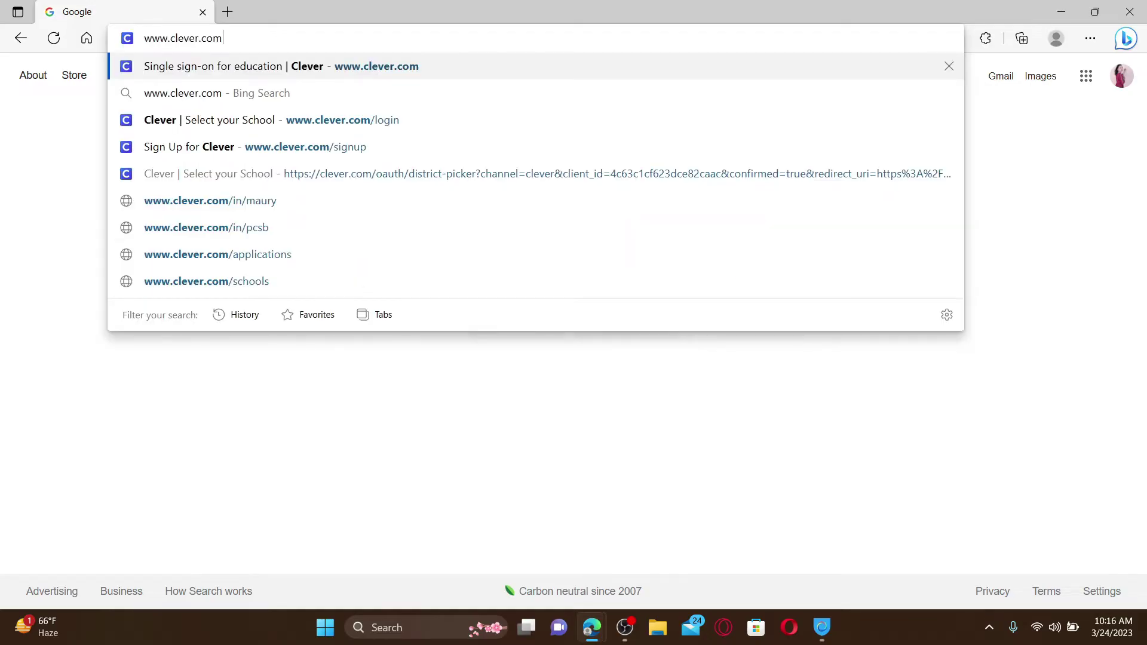
{"action": "type", "text": "/s"}
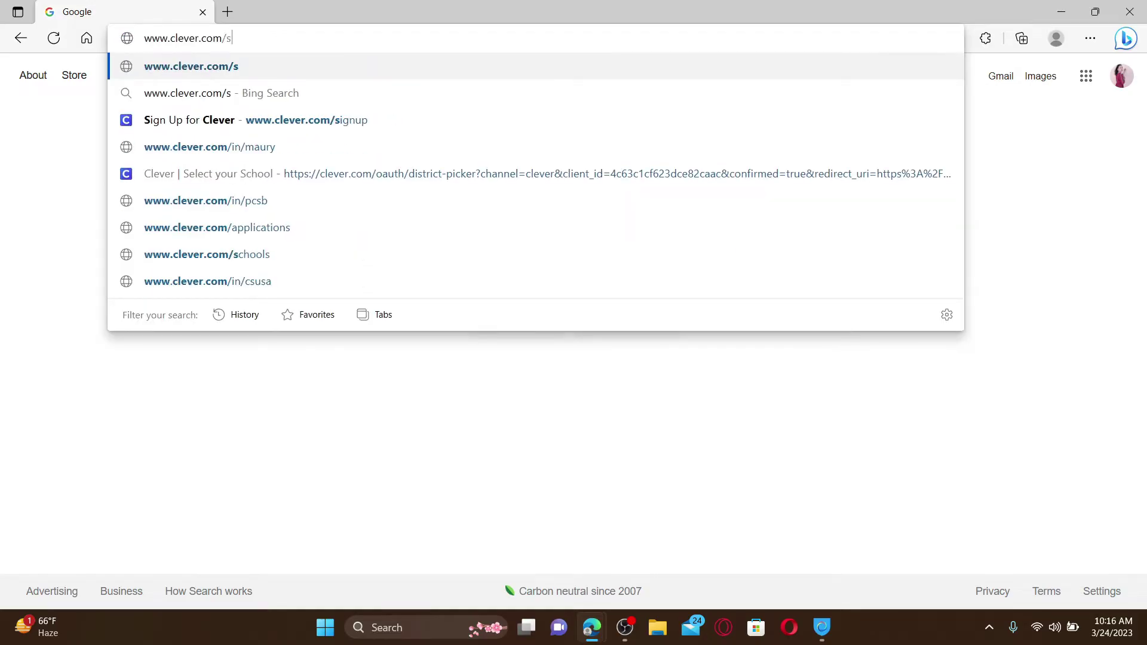
{"action": "type", "text": "ignup"}
{"action": "key", "text": "Return"}
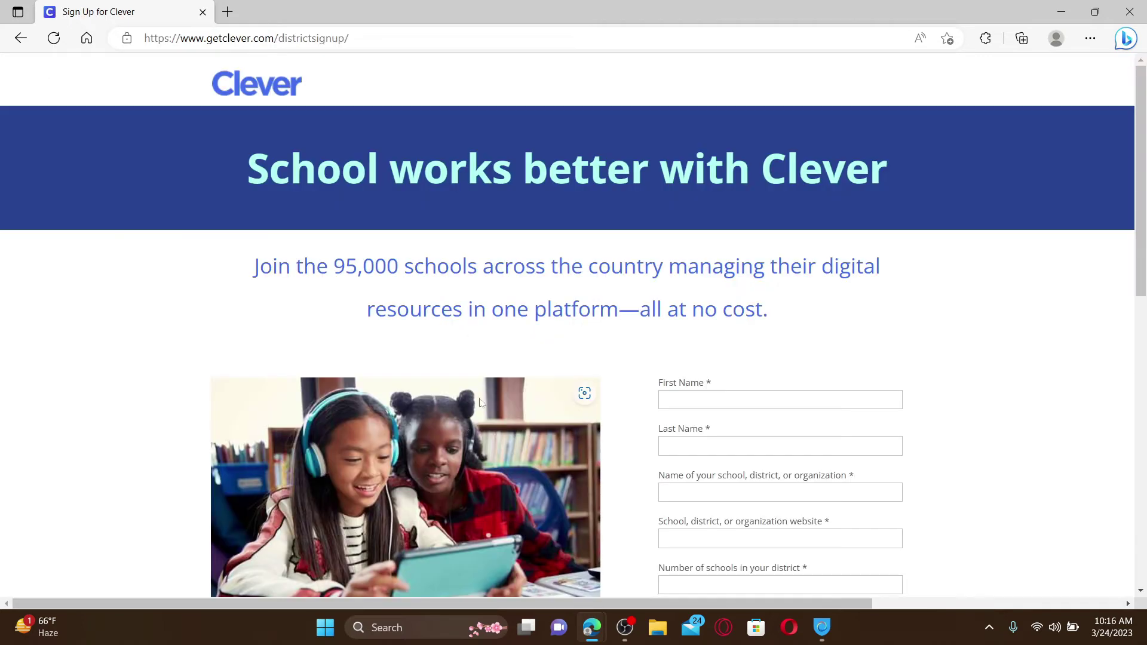
{"action": "scroll", "coordinate": [616, 458], "scroll_direction": "down", "scroll_amount": 2}
{"action": "scroll", "coordinate": [616, 459], "scroll_direction": "up", "scroll_amount": 1}
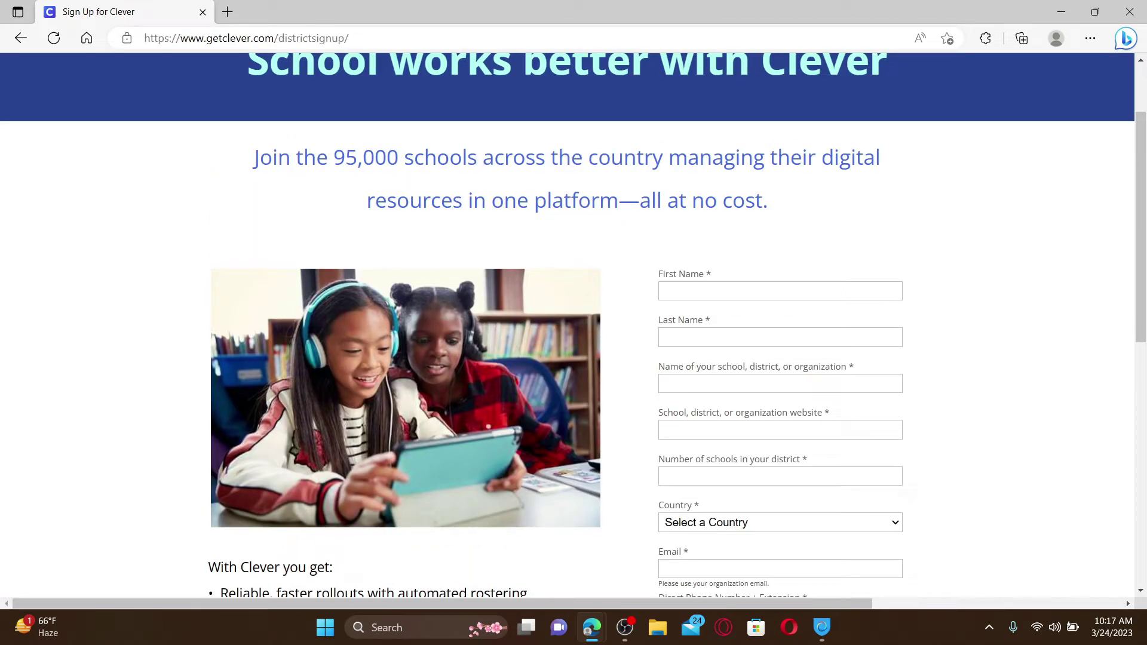
- Fill in first and last name, school 'alabama school of science', website xyz.co.com and 34 schools
{"action": "key", "text": "Tab"}
{"action": "key", "text": "Tab"}
{"action": "type", "text": "alabama school of science"}
{"action": "key", "text": "Return"}
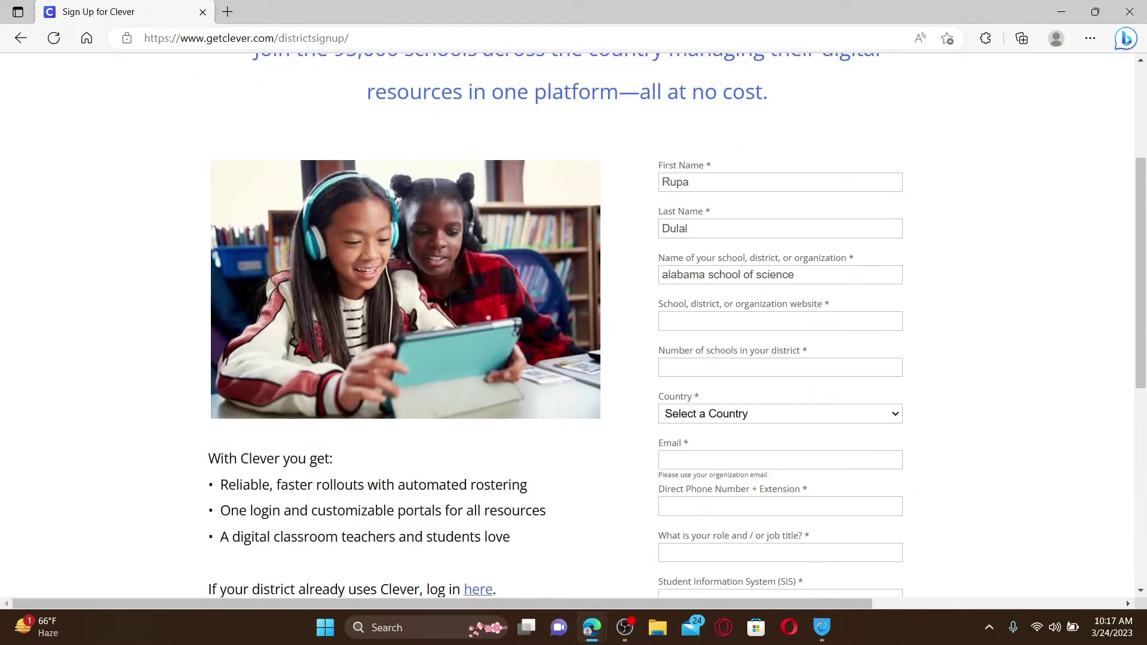
{"action": "key", "text": "Return"}
{"action": "type", "text": "xyz.co.com"}
{"action": "key", "text": "Return"}
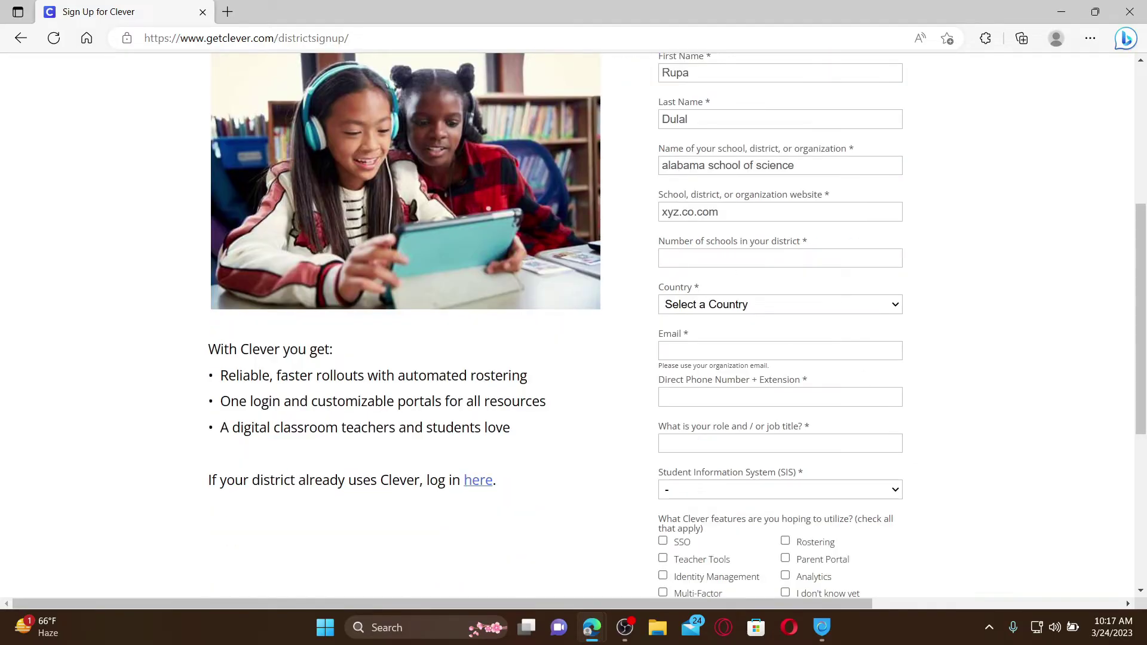
{"action": "key", "text": "Return"}
{"action": "type", "text": "34"}
- Leave the country as is and fill in the email and phone fields
{"action": "key", "text": "Tab"}
{"action": "key", "text": "alt+Down"}
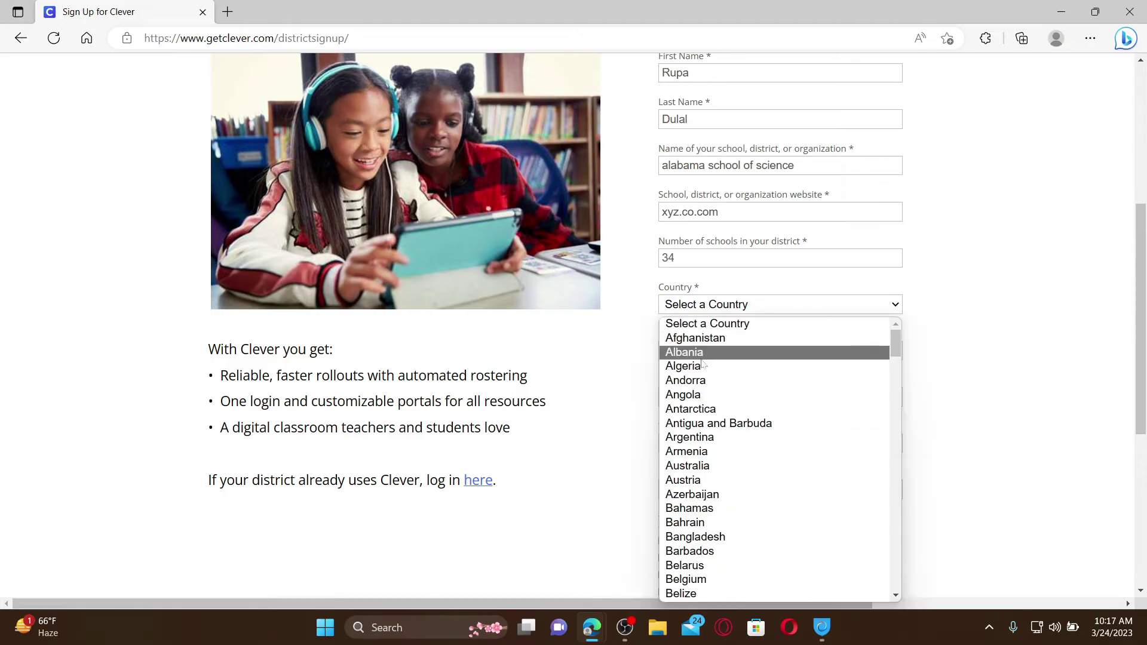
{"action": "key", "text": "Tab"}
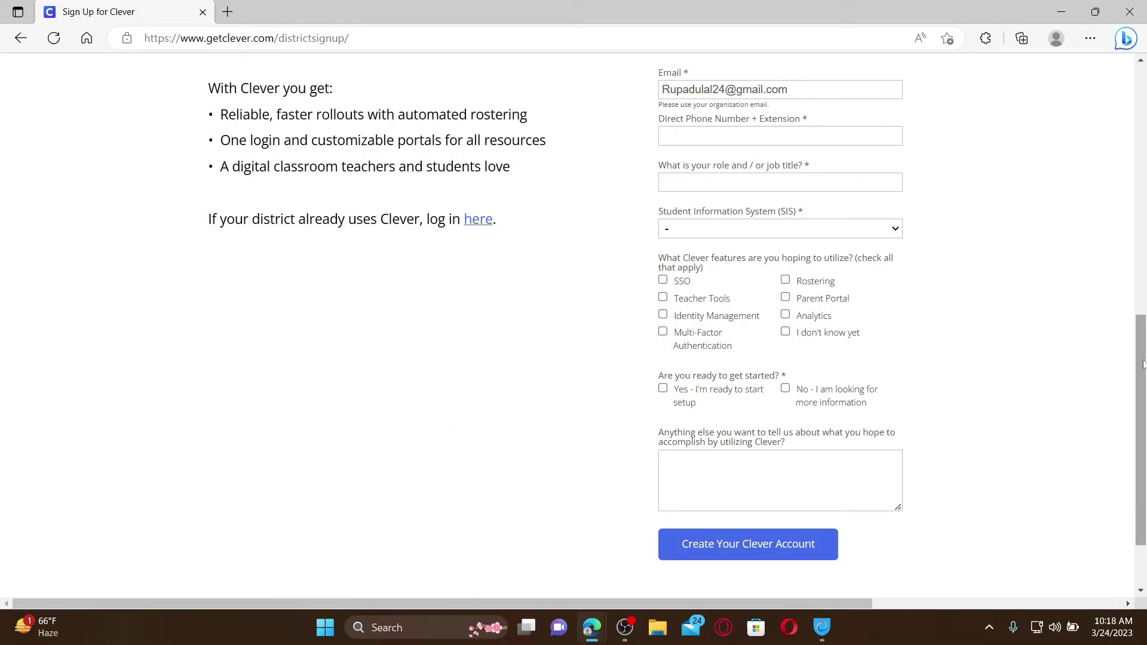
{"action": "key", "text": "Tab"}
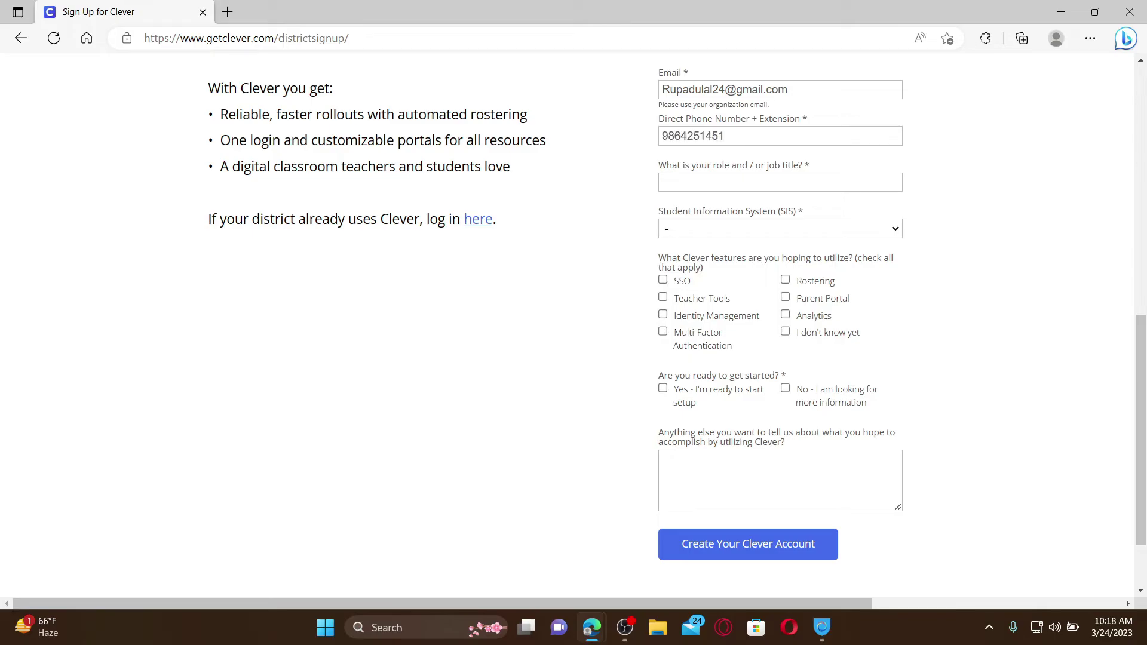
{"action": "type", "text": "Headmaster"}
{"action": "scroll", "coordinate": [697, 179], "scroll_direction": "down", "scroll_amount": 1}
- Enter Headmaster as the role and choose Bromcom as the student information system
{"action": "left_click", "coordinate": [697, 136]}
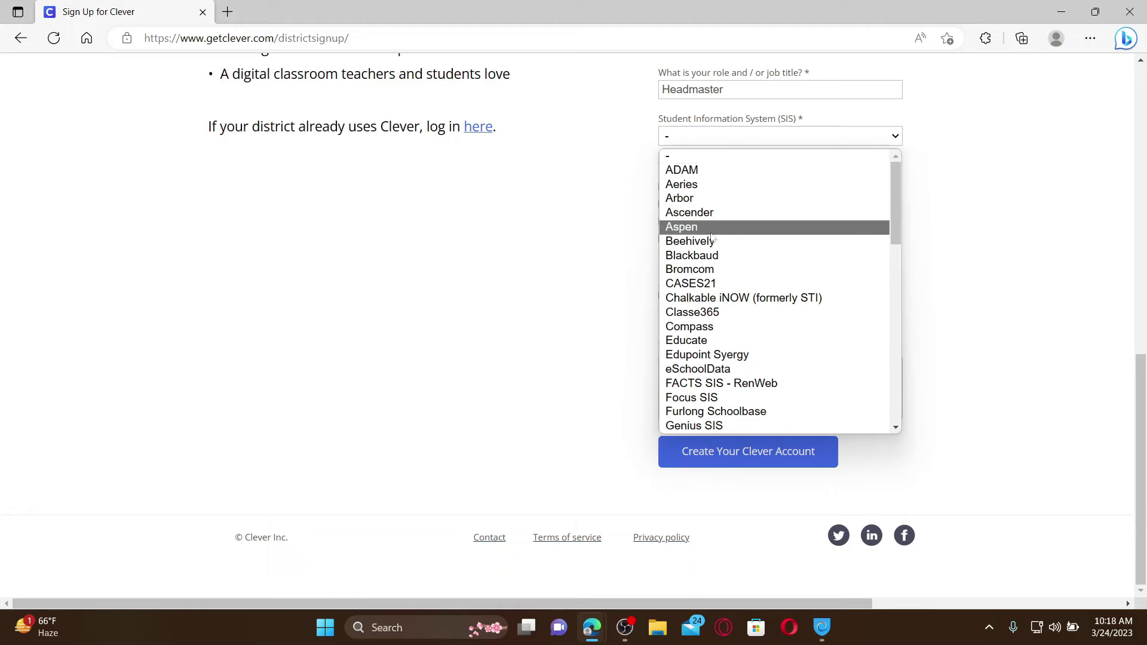
{"action": "left_click", "coordinate": [708, 269]}
- Check Parent Portal, Teacher Tools and Identity Management, and mark ready to start setup Yes
{"action": "left_click", "coordinate": [785, 206]}
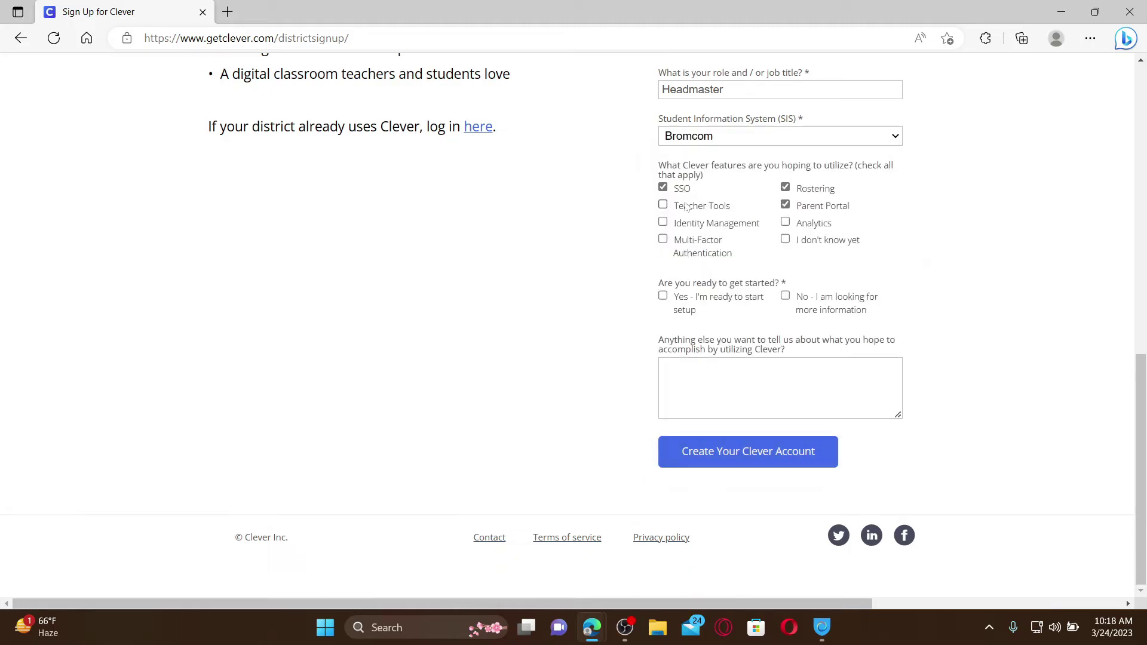
{"action": "left_click", "coordinate": [664, 205]}
{"action": "left_click", "coordinate": [664, 222]}
{"action": "left_click", "coordinate": [663, 296]}
{"action": "left_click", "coordinate": [743, 356]}
- Minimize the Edge window to show the Windows desktop
{"action": "left_click", "coordinate": [1062, 12]}
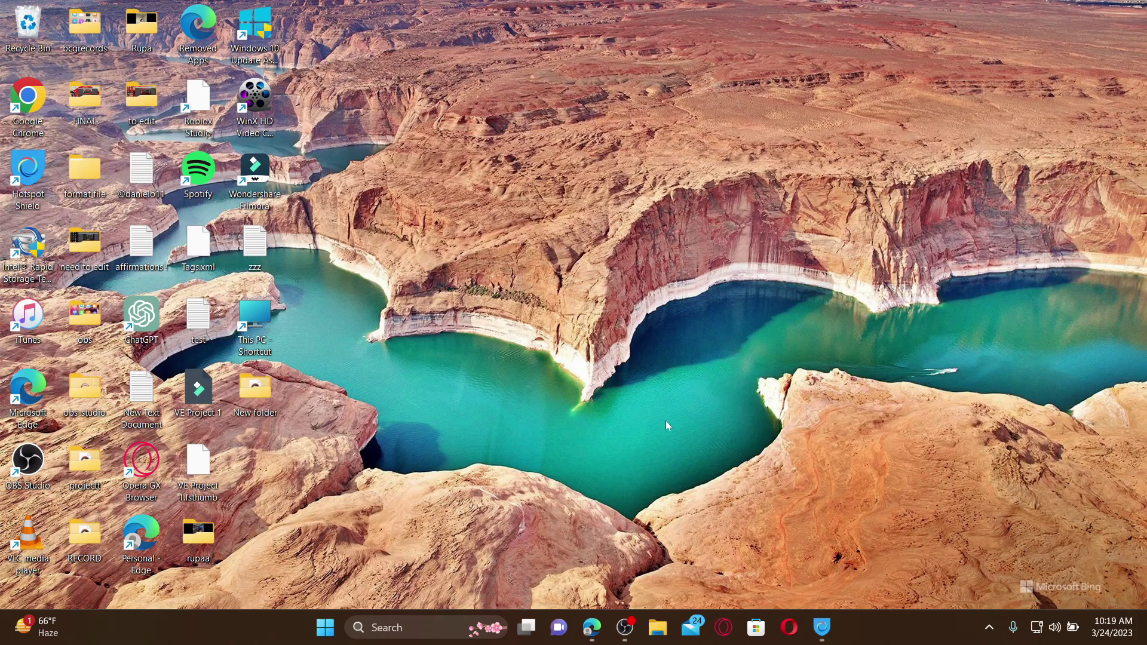